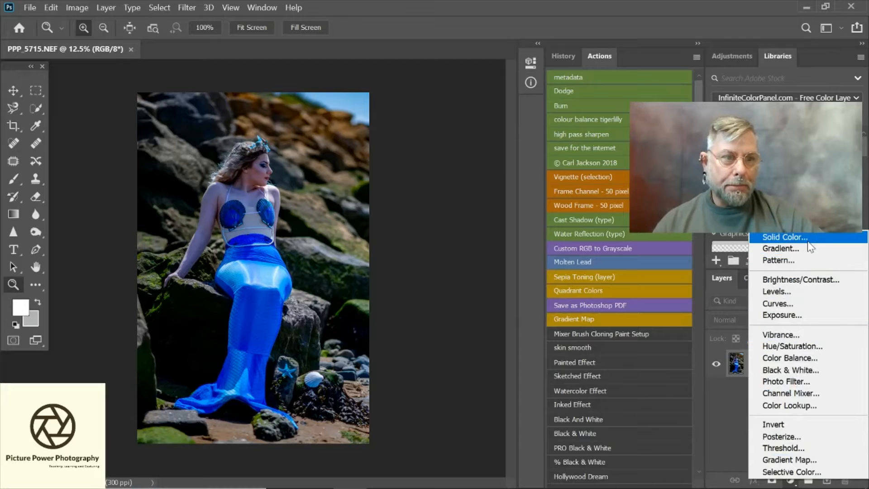
Add a Gradient Fill layer above the photo using the pale white-to-pink preset from the Pinks group
click(809, 255)
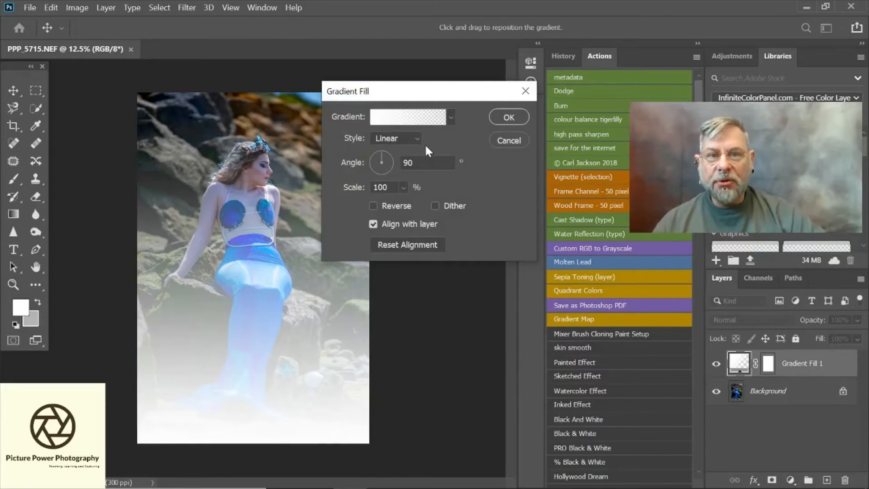
click(450, 118)
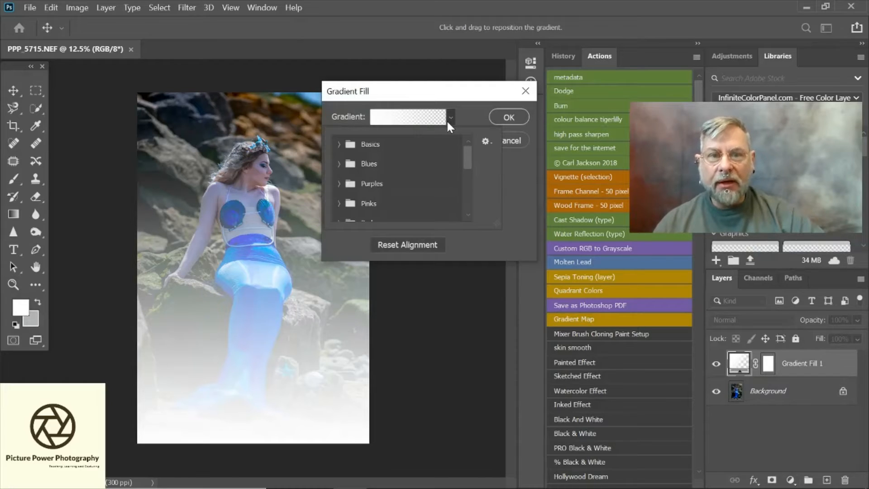
mouse_move(465, 159)
mouse_down()
mouse_move(458, 207)
mouse_move(471, 147)
mouse_move(453, 207)
mouse_move(467, 162)
mouse_up()
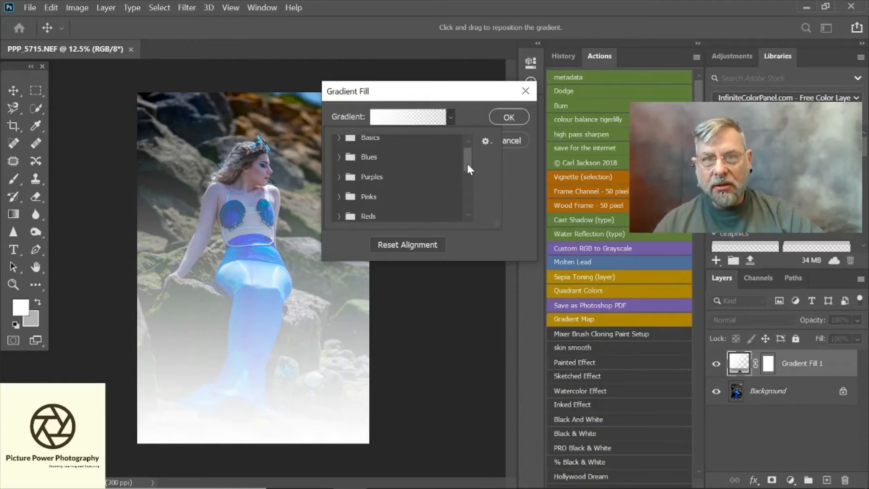
click(338, 192)
mouse_move(462, 148)
mouse_down()
mouse_move(466, 173)
mouse_move(466, 156)
mouse_up()
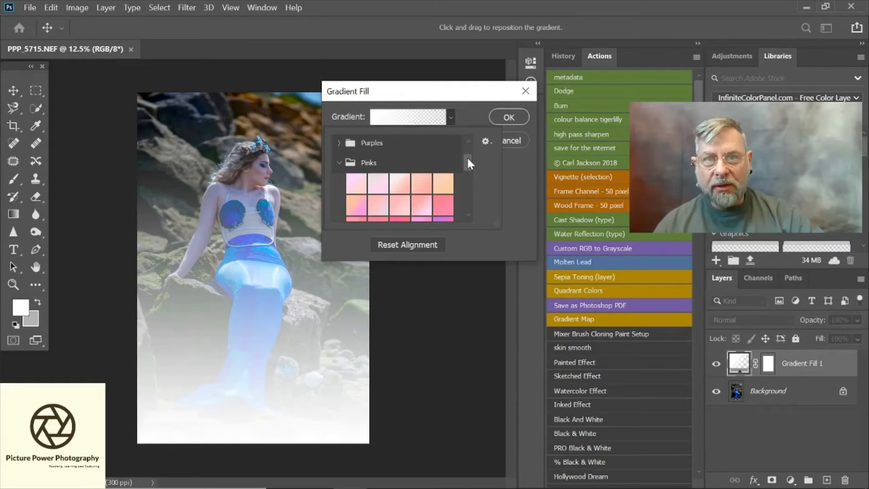
click(395, 181)
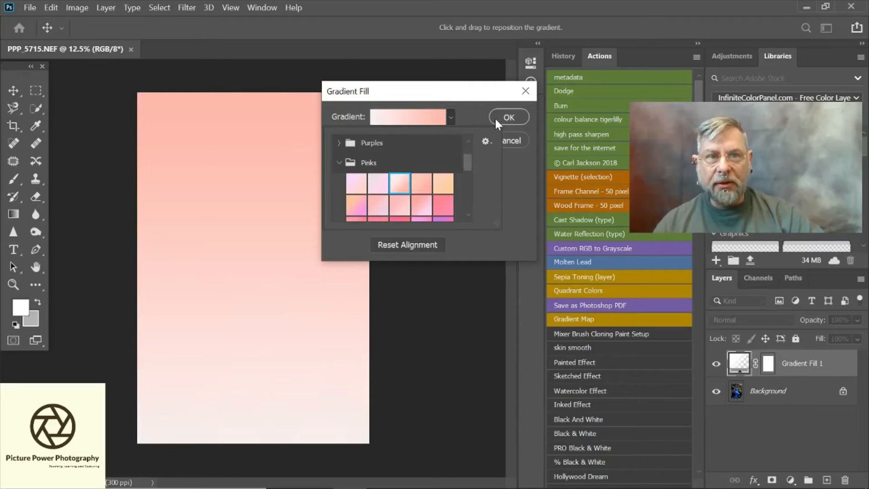
click(498, 115)
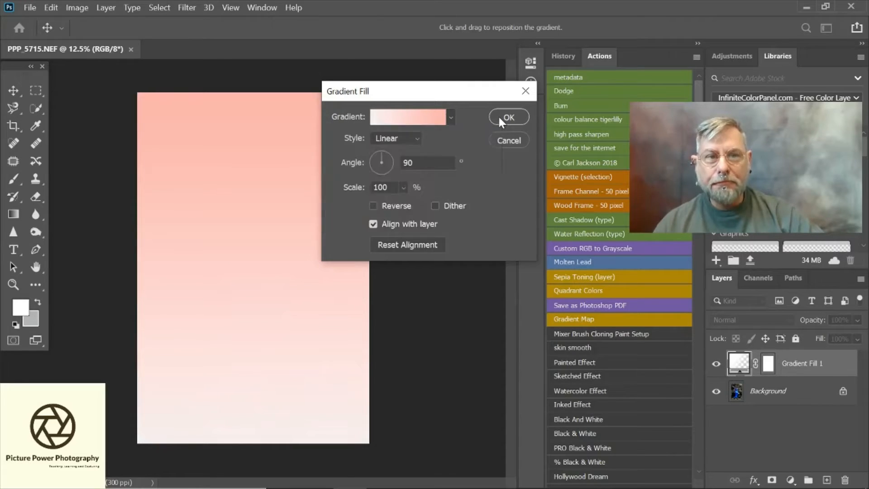
click(498, 115)
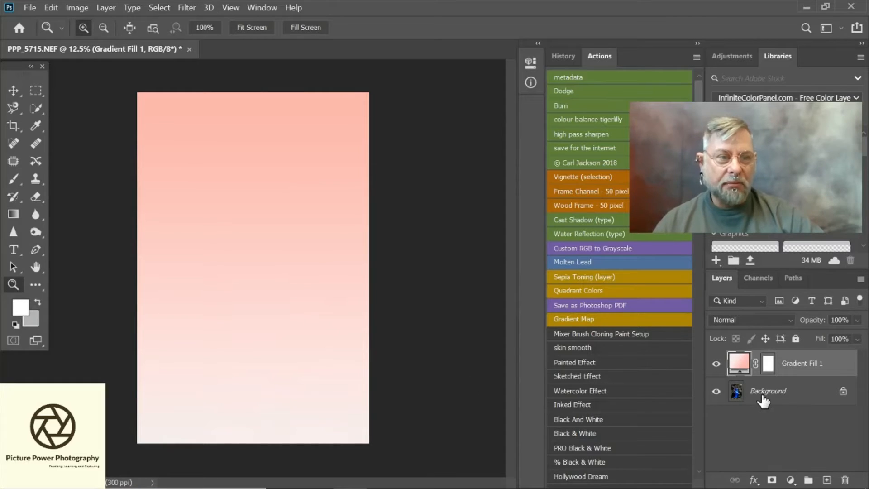
Set the gradient fill layer's blend mode to Soft Light and compare the photo with and without it
click(764, 319)
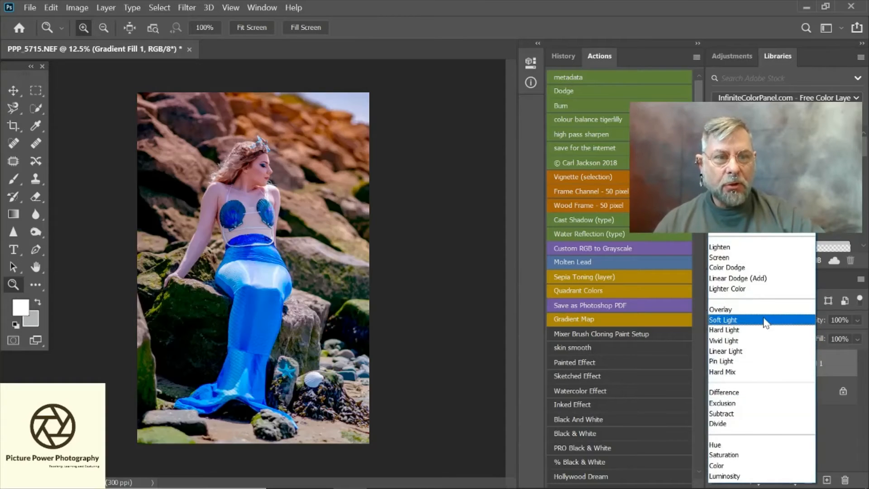
click(765, 321)
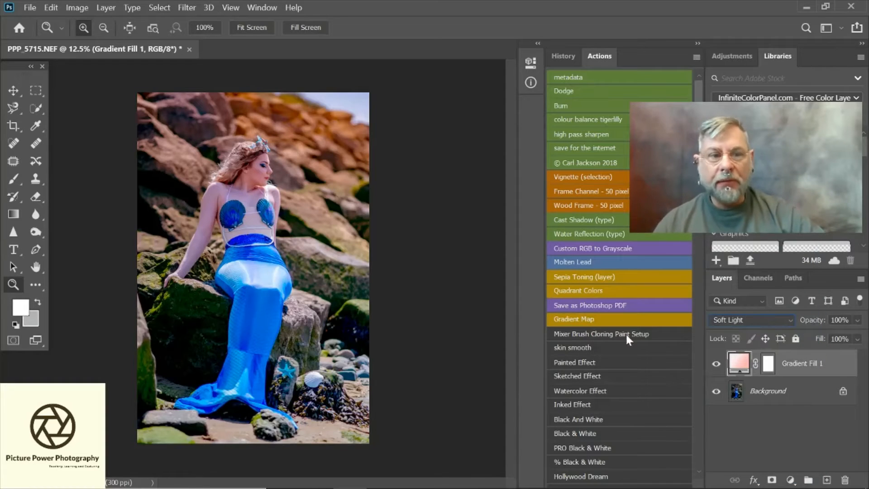
click(715, 364)
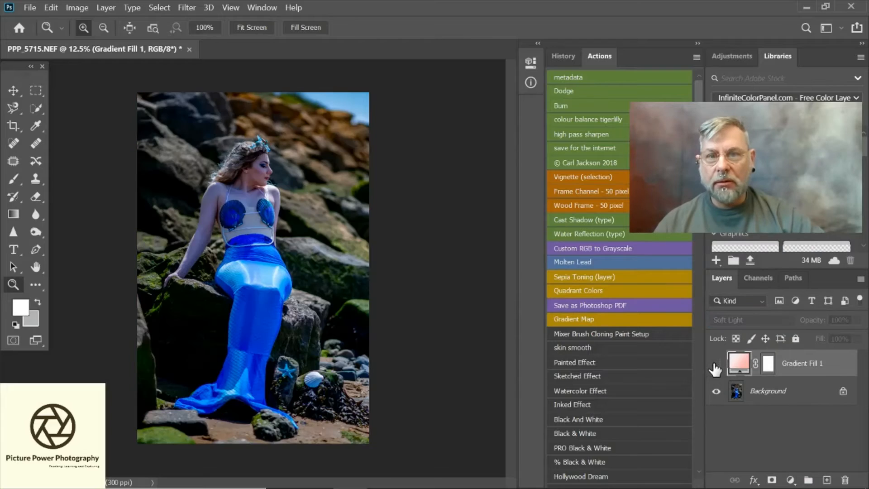
click(715, 364)
click(716, 364)
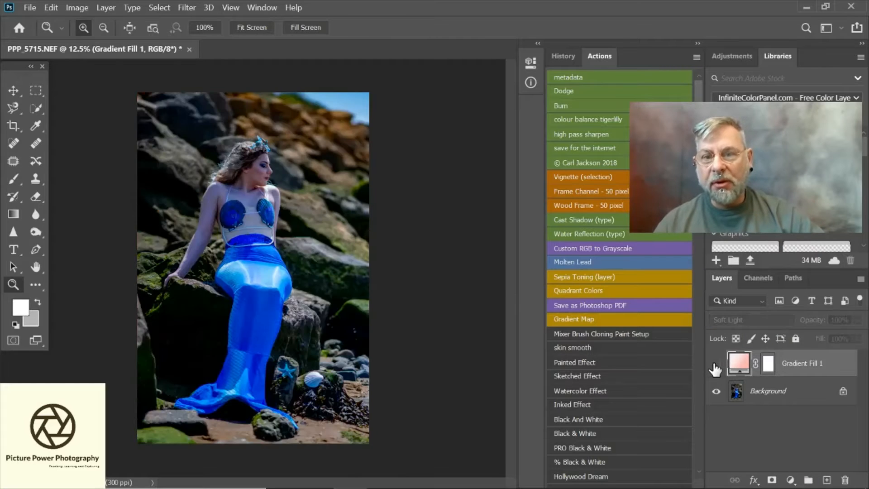
click(716, 365)
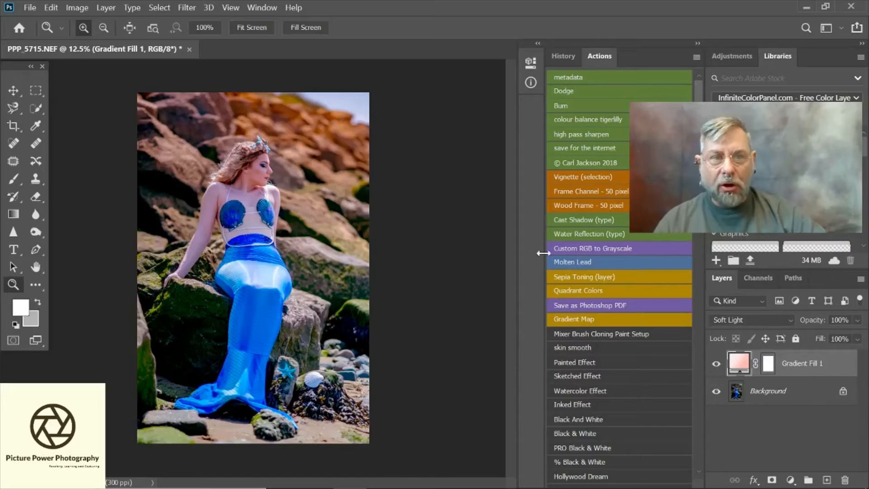
Reduce the gradient fill layer's opacity to 60% and compare the photo with and without the layer
click(856, 321)
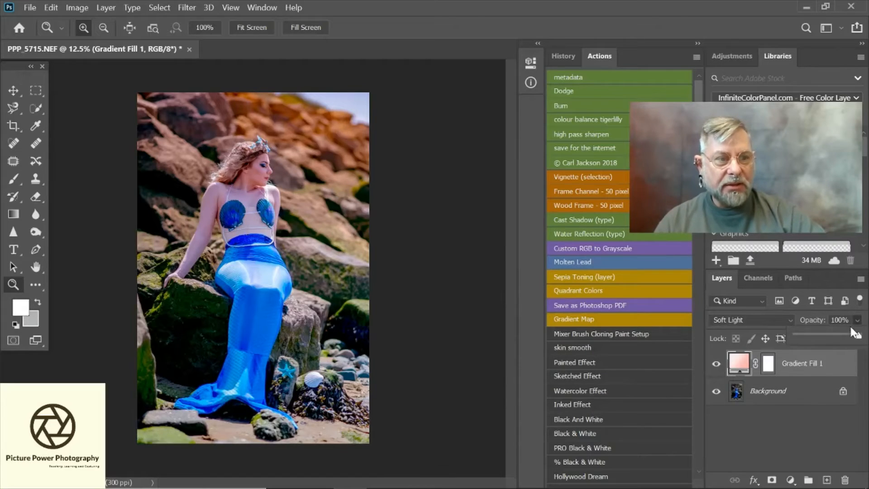
drag(858, 338, 842, 339)
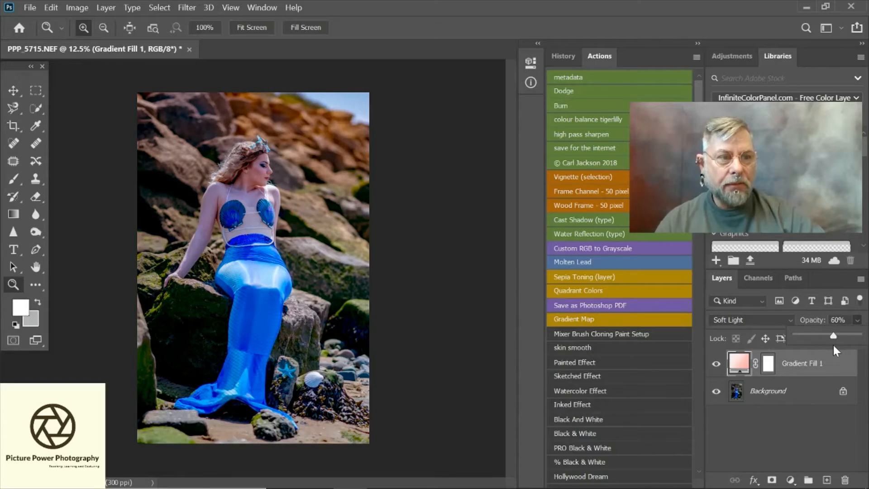
click(716, 365)
click(716, 365)
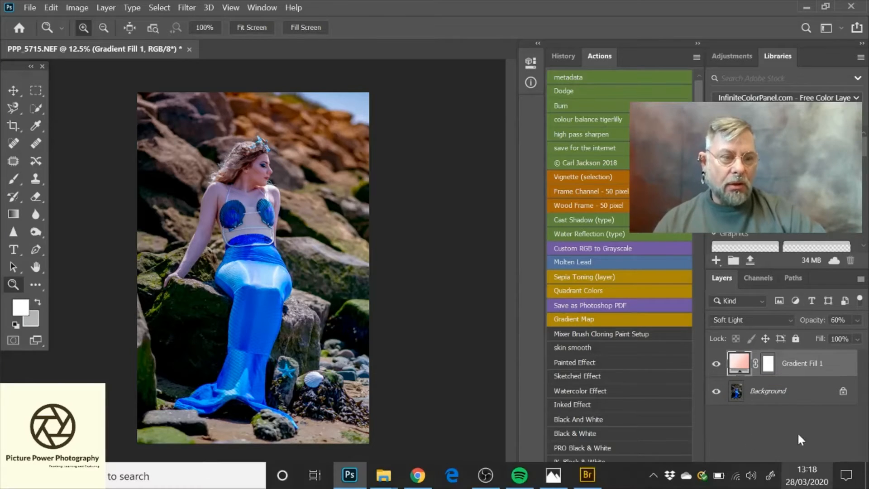
Add a Color Balance adjustment layer with midtones at Cyan/Red +14, Magenta/Green +7 and Yellow/Blue -15
click(791, 480)
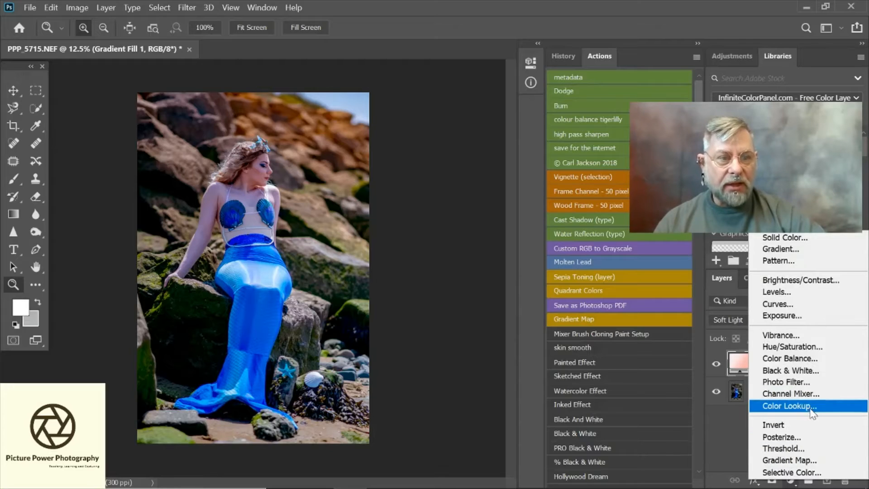
click(827, 360)
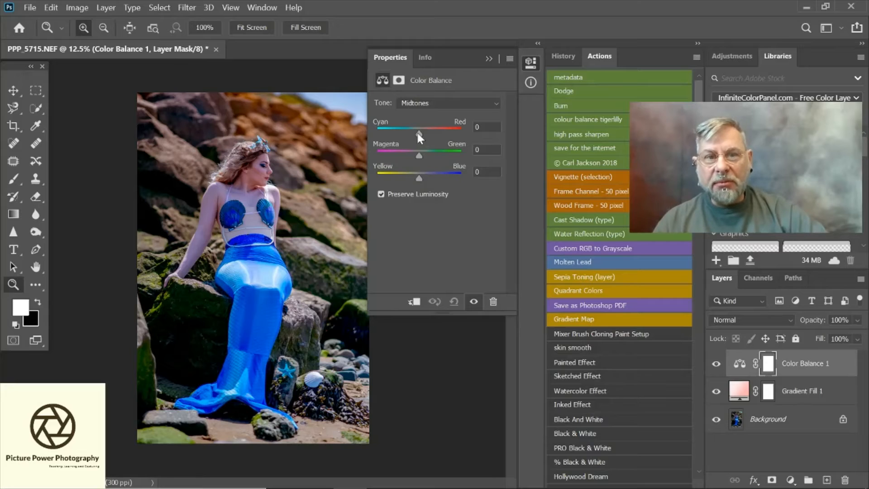
drag(418, 133, 421, 159)
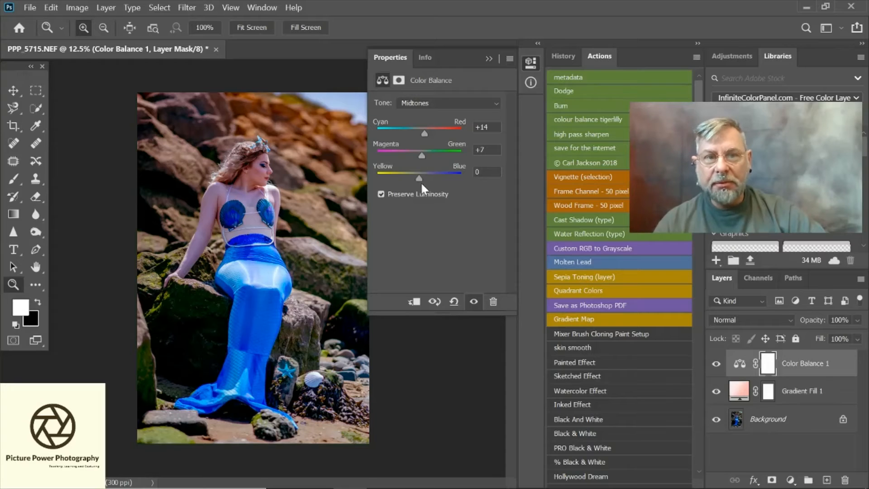
mouse_move(419, 177)
mouse_down()
mouse_move(480, 172)
mouse_move(463, 181)
mouse_move(413, 180)
mouse_up()
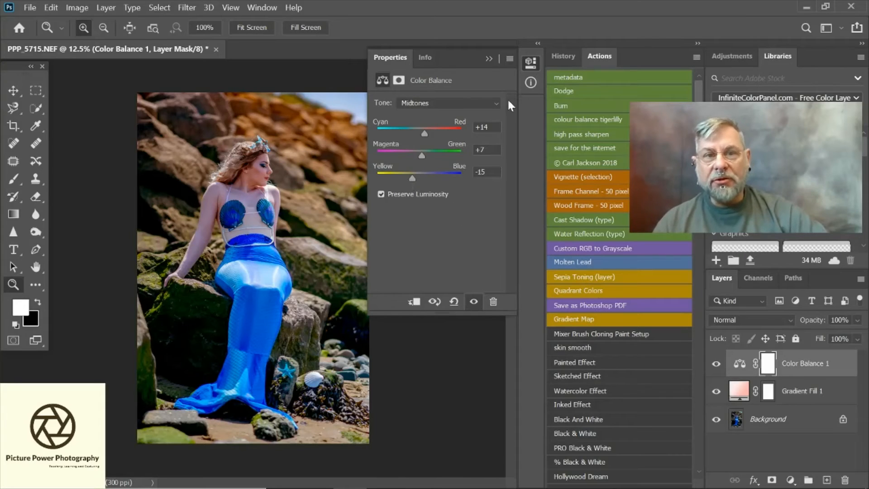
click(490, 57)
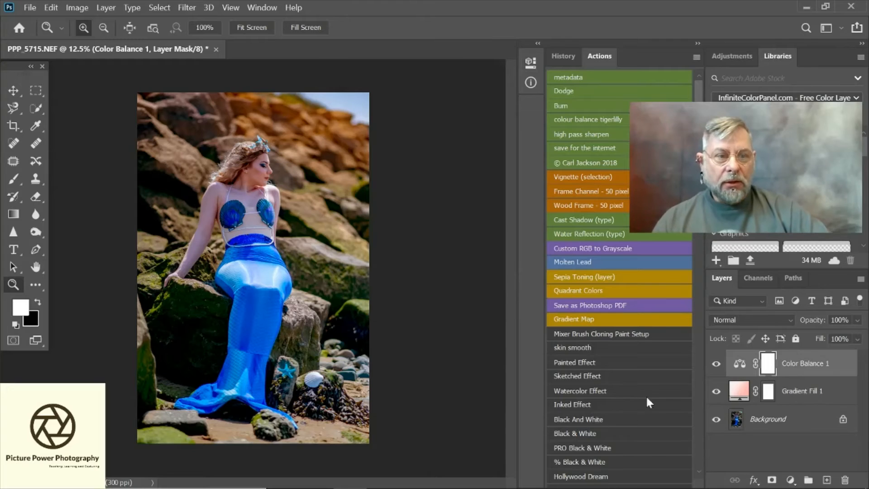
Compare the photo with and without the Color Balance adjustment by repeatedly toggling the layer's visibility
click(717, 364)
click(717, 365)
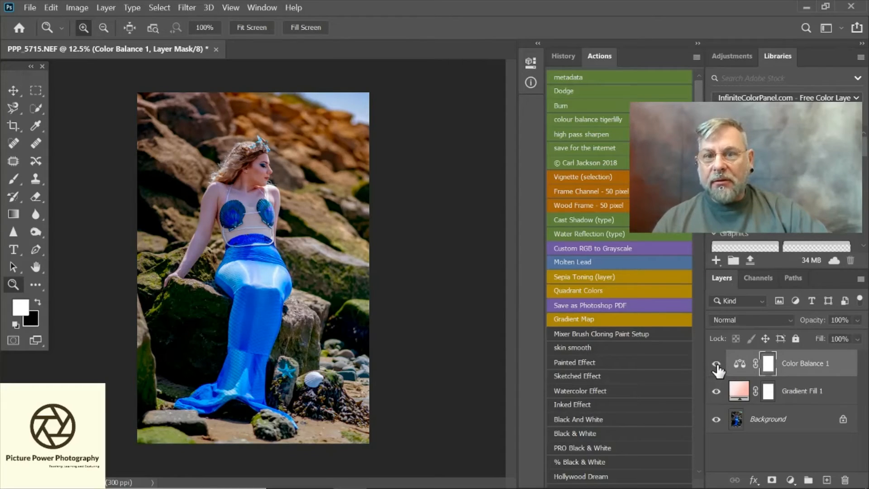
click(716, 364)
click(717, 364)
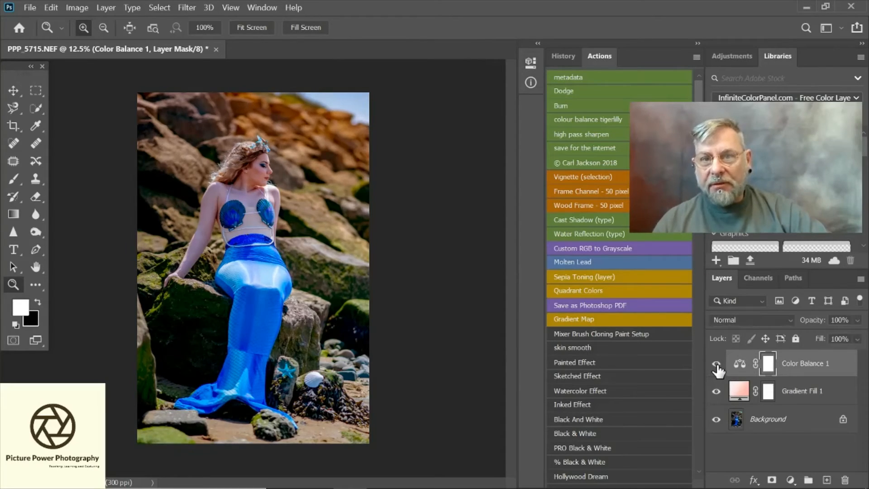
click(717, 364)
click(716, 364)
click(717, 364)
click(716, 364)
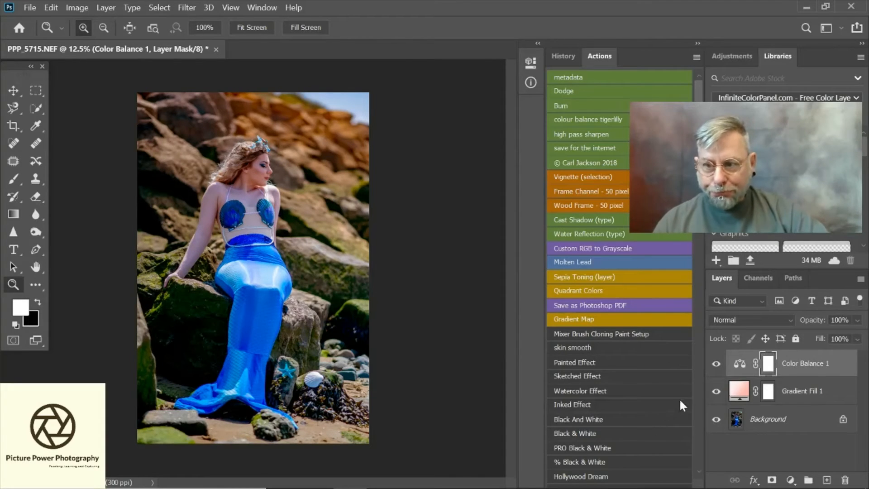
Add a Levels adjustment layer with input levels 13, 1.09 and 220, and compare the photo with and without it
click(790, 480)
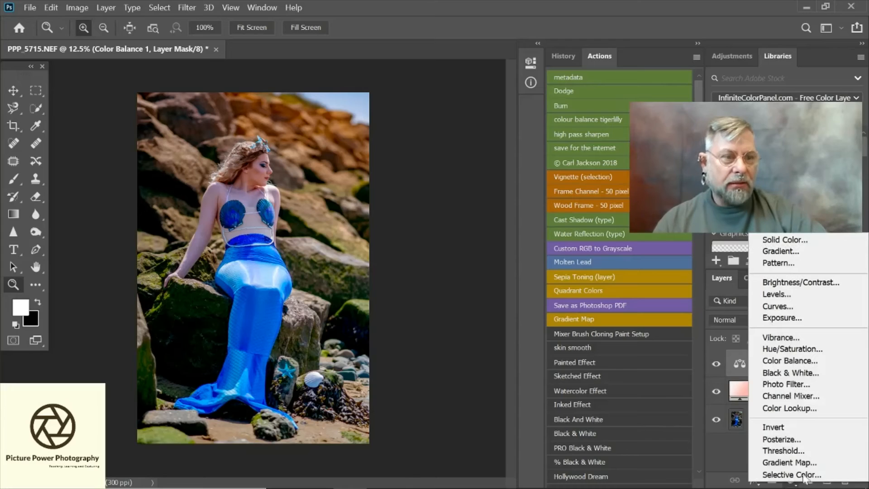
click(788, 294)
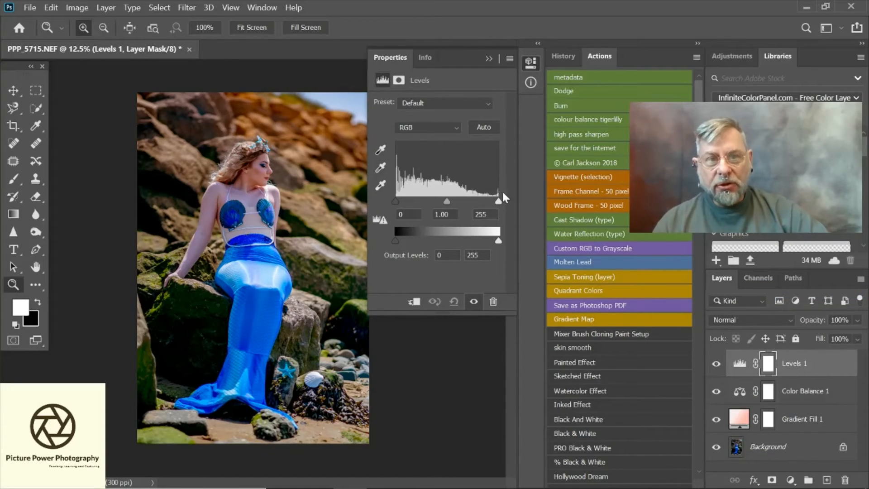
drag(497, 202, 484, 202)
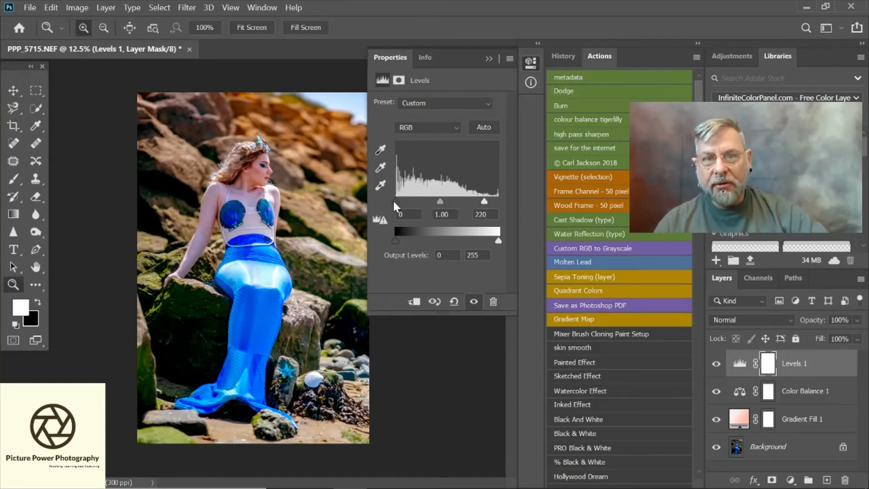
drag(393, 202, 438, 206)
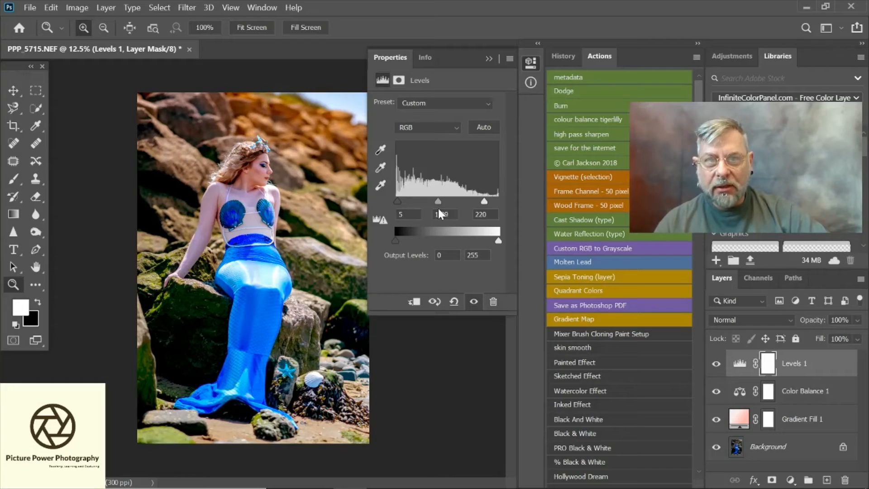
drag(399, 200, 401, 200)
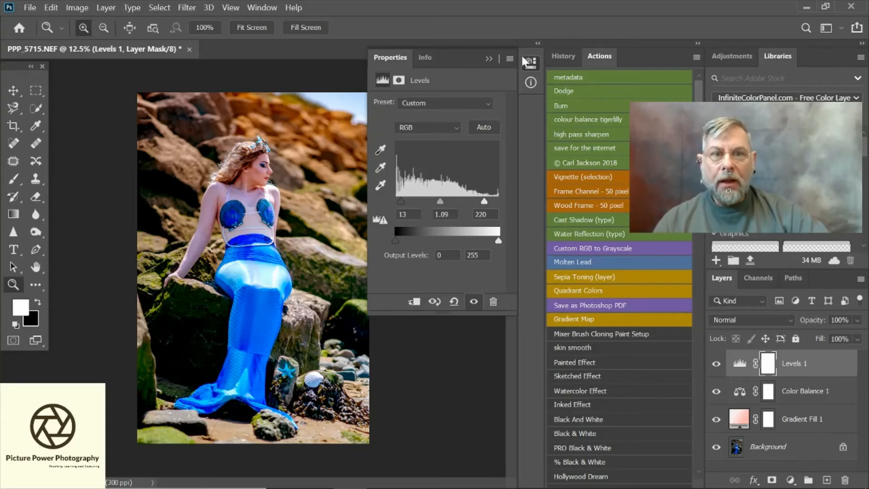
click(489, 58)
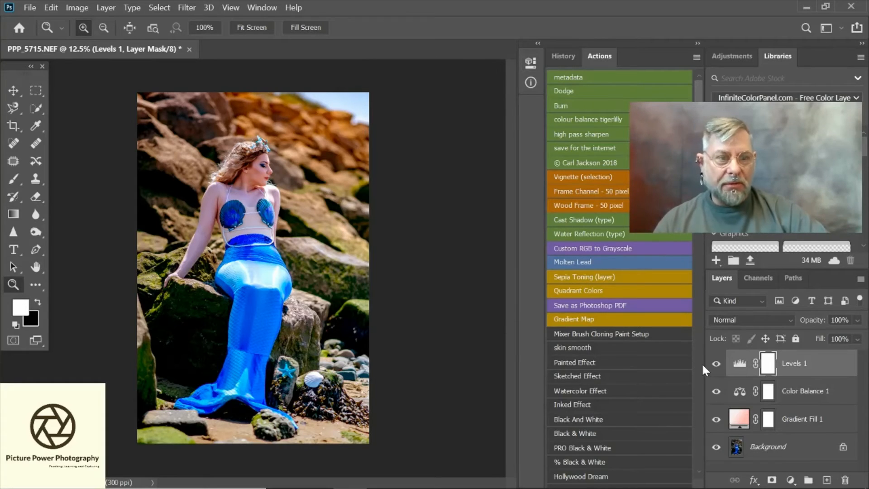
click(715, 368)
click(716, 367)
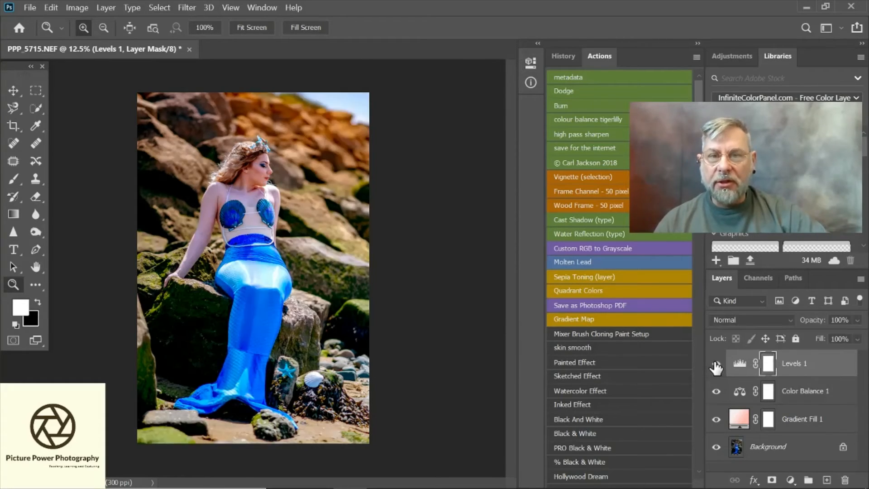
click(715, 367)
click(716, 368)
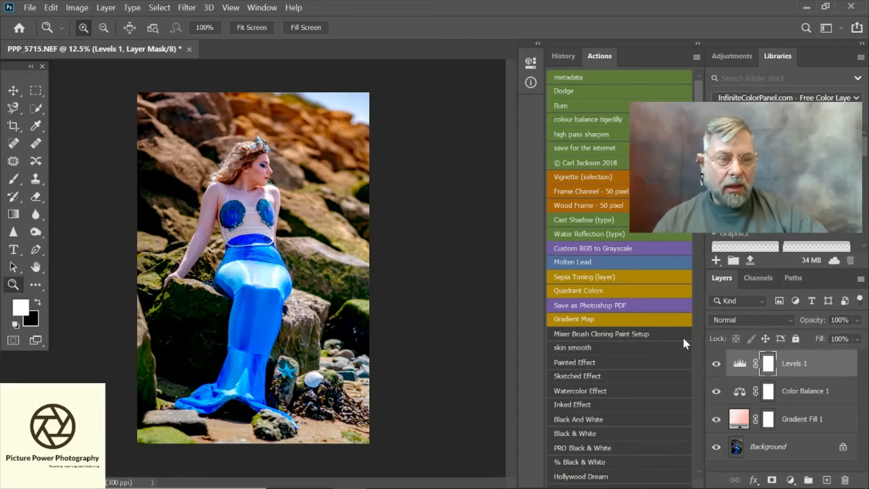
Add a Solid Color fill layer above the Levels adjustment with the orange color #bd7a39
click(789, 481)
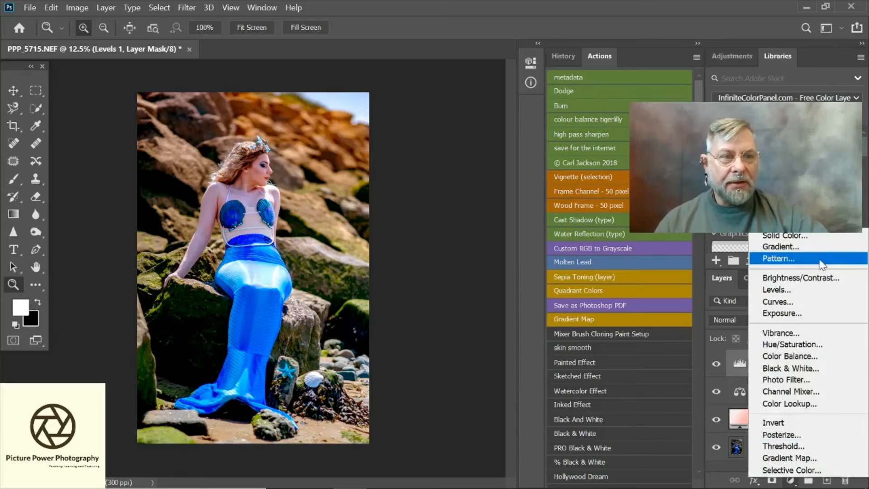
click(809, 237)
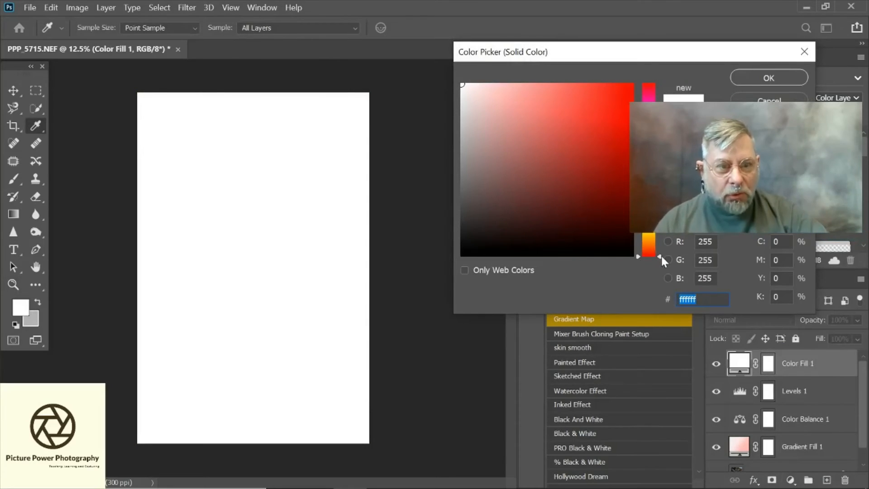
click(648, 239)
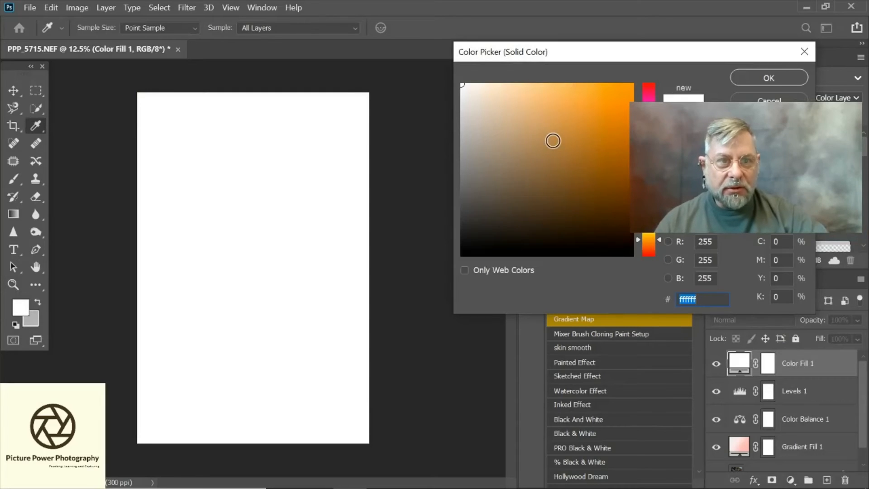
click(553, 142)
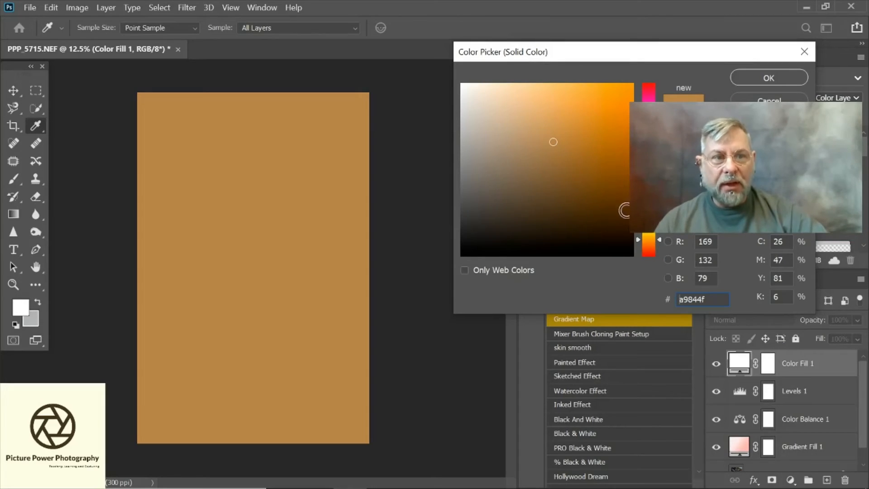
drag(659, 238, 659, 243)
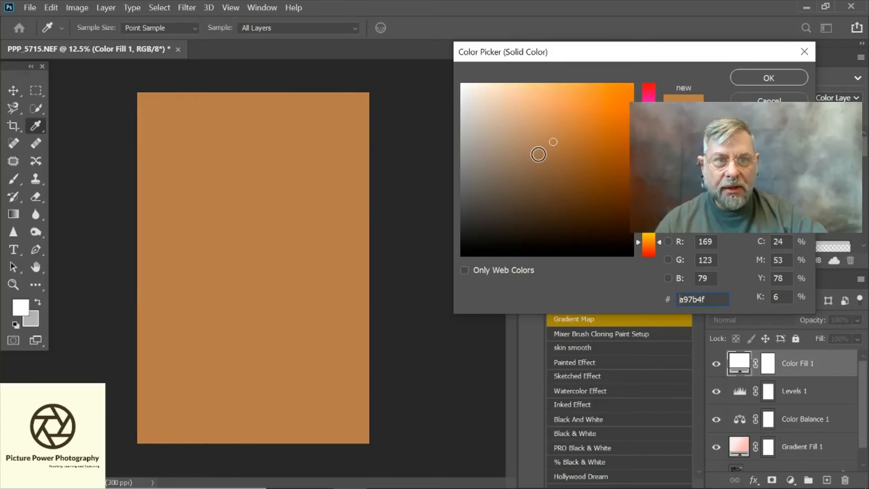
click(582, 128)
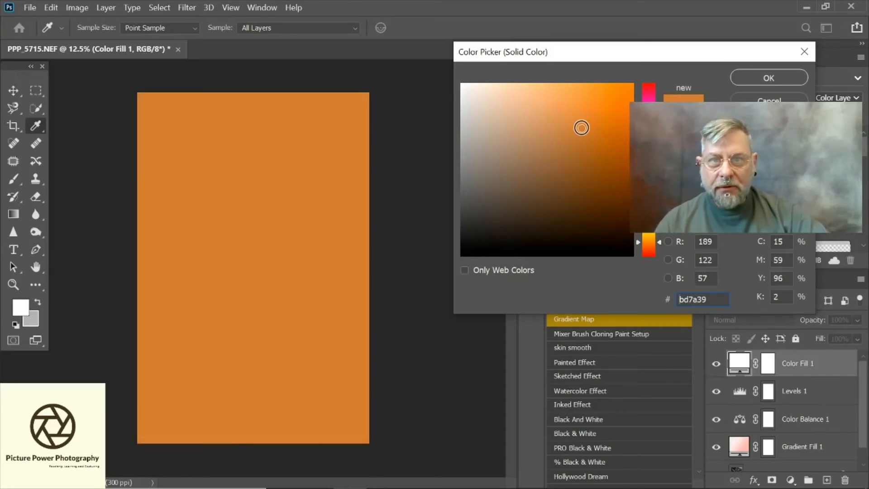
click(748, 80)
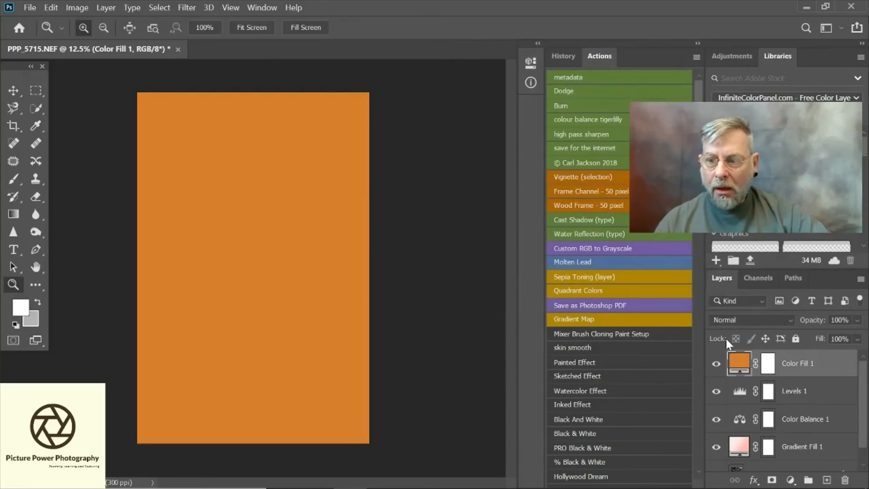
Set the orange fill layer's blend mode to Soft Light and opacity to 40%, and check the photo with and without it
click(787, 317)
click(764, 321)
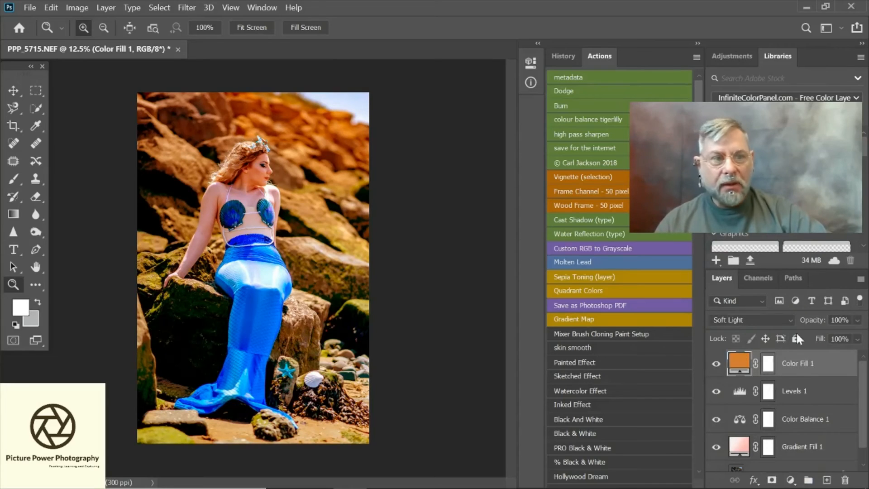
click(858, 321)
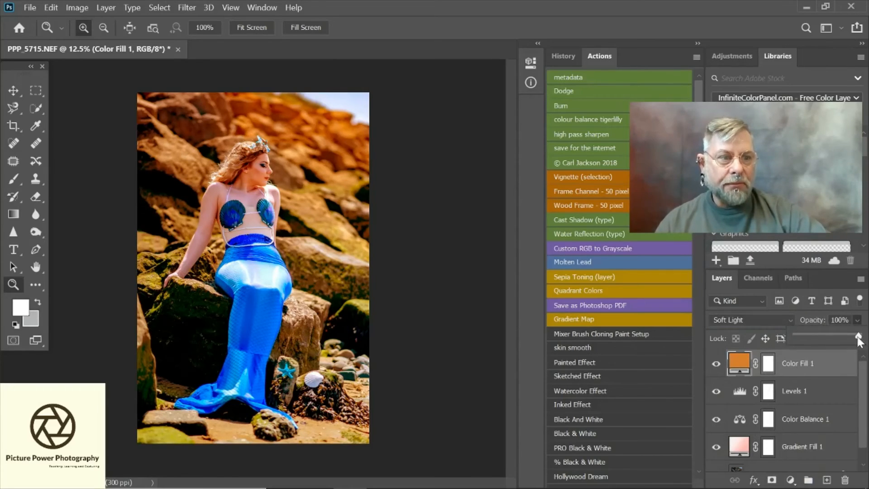
drag(862, 336, 826, 347)
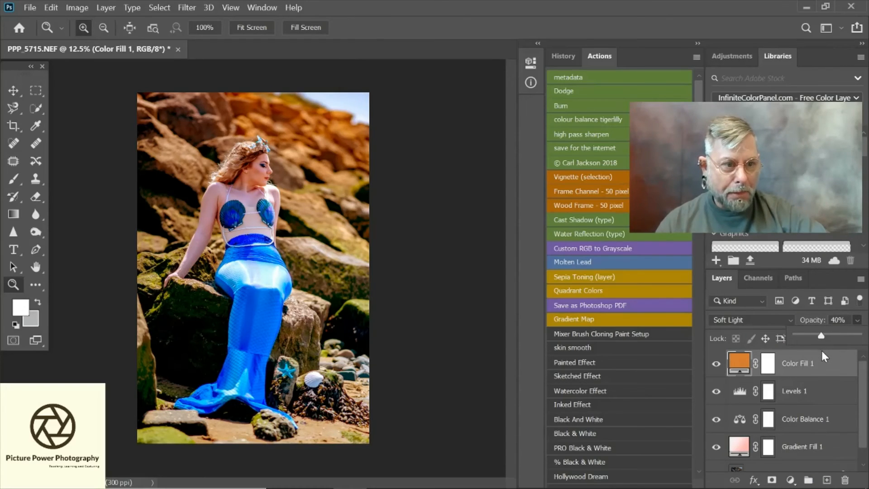
click(716, 363)
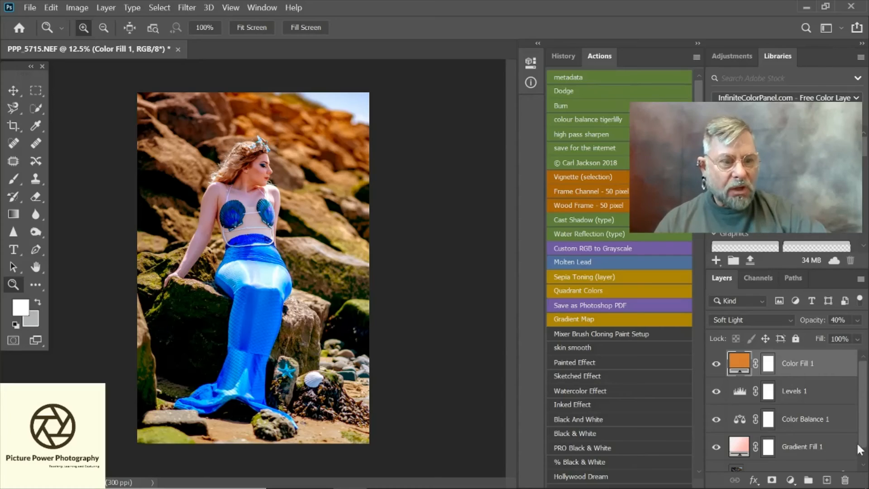
Group the solid color, Levels, Color Balance and gradient fill layers together, leaving the Background layer outside
mouse_move(861, 400)
mouse_down()
mouse_move(857, 425)
mouse_move(868, 404)
mouse_up()
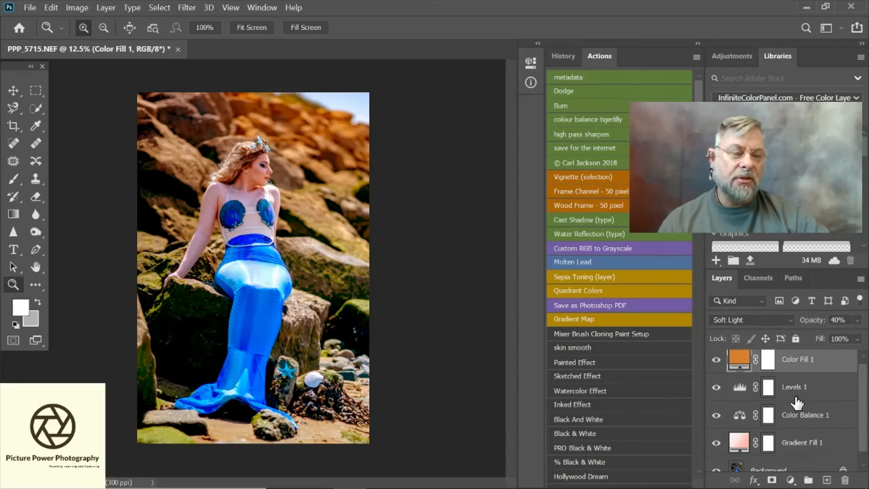
scroll(838, 371, up, 1)
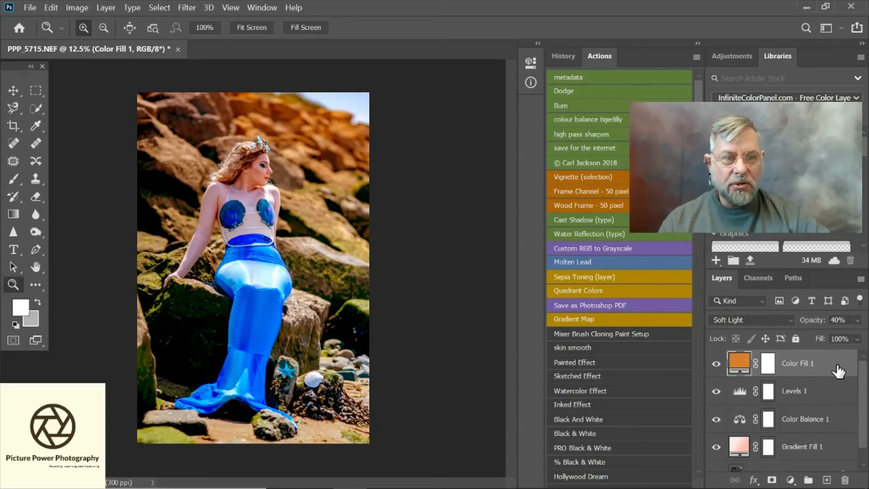
shift+click(828, 450)
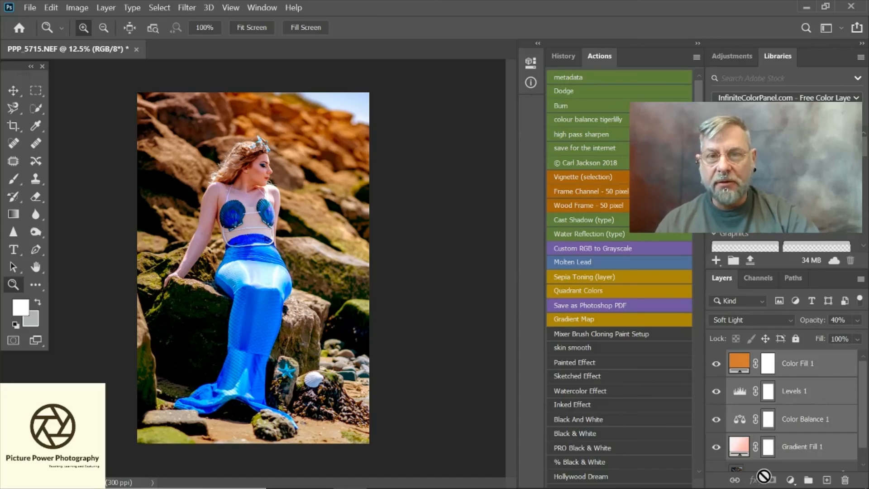
key(ctrl+g)
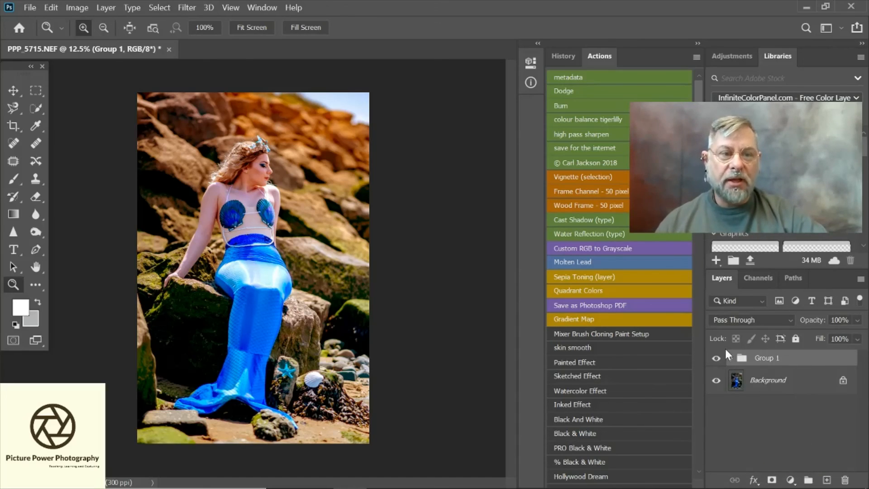
Compare the photo with and without the whole grading group, and review the layers inside the group
click(716, 358)
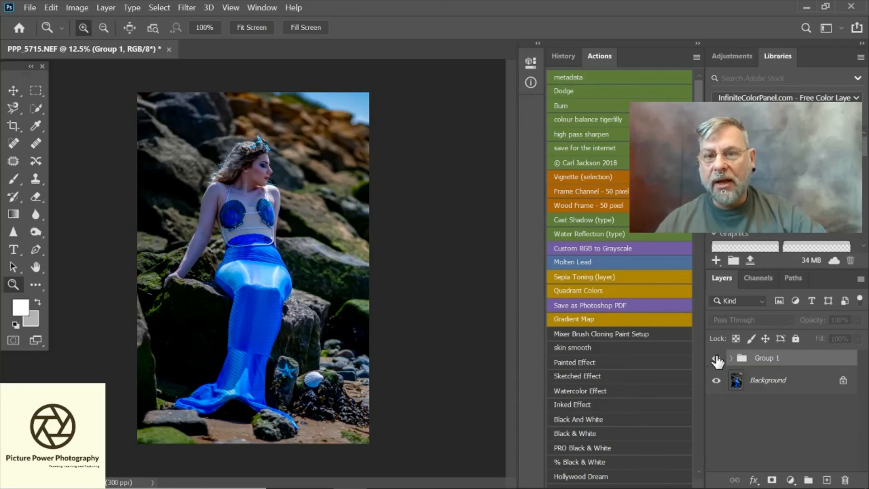
click(717, 359)
click(717, 359)
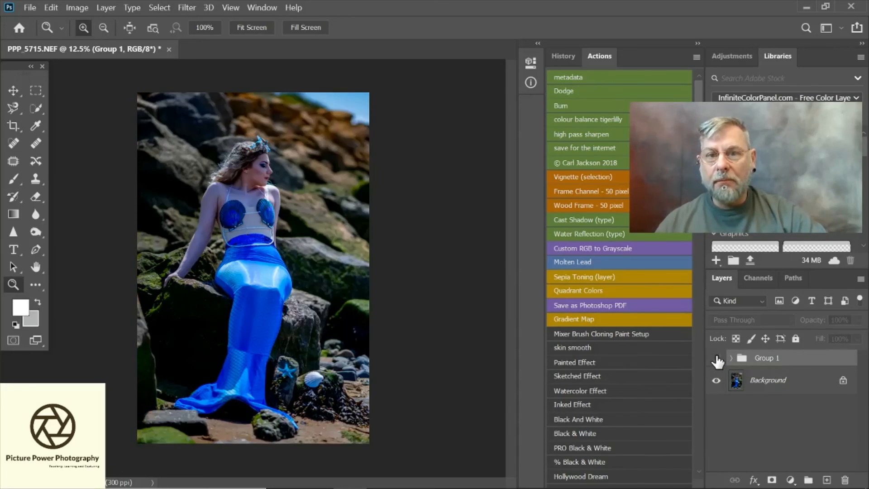
click(717, 358)
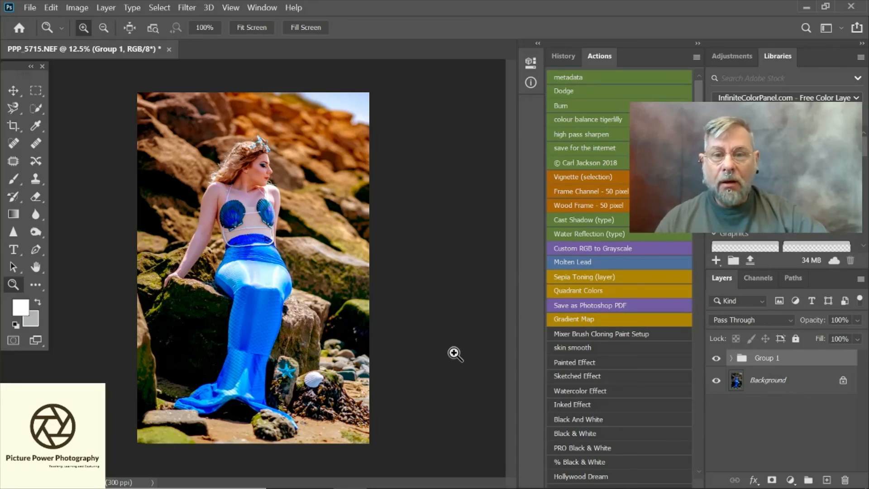
click(731, 358)
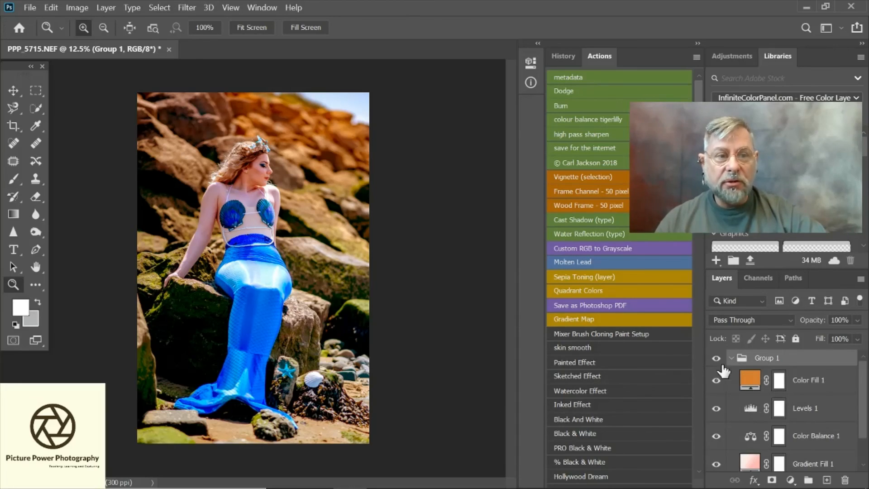
click(730, 358)
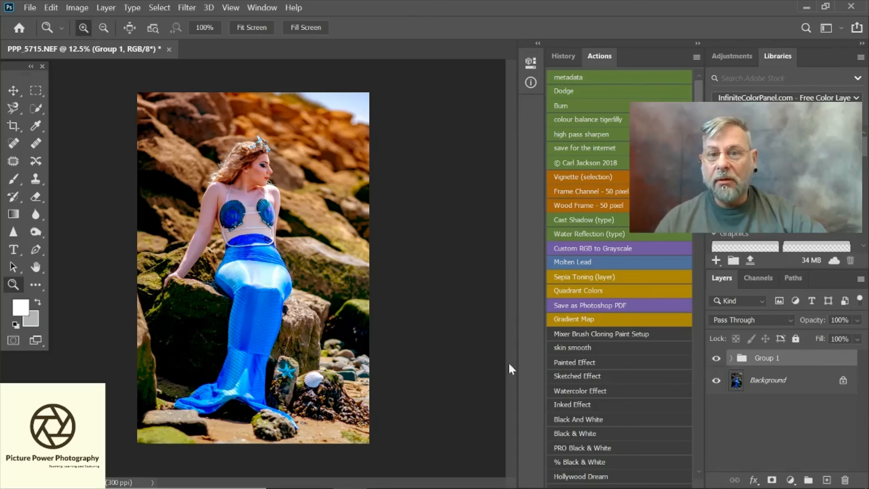